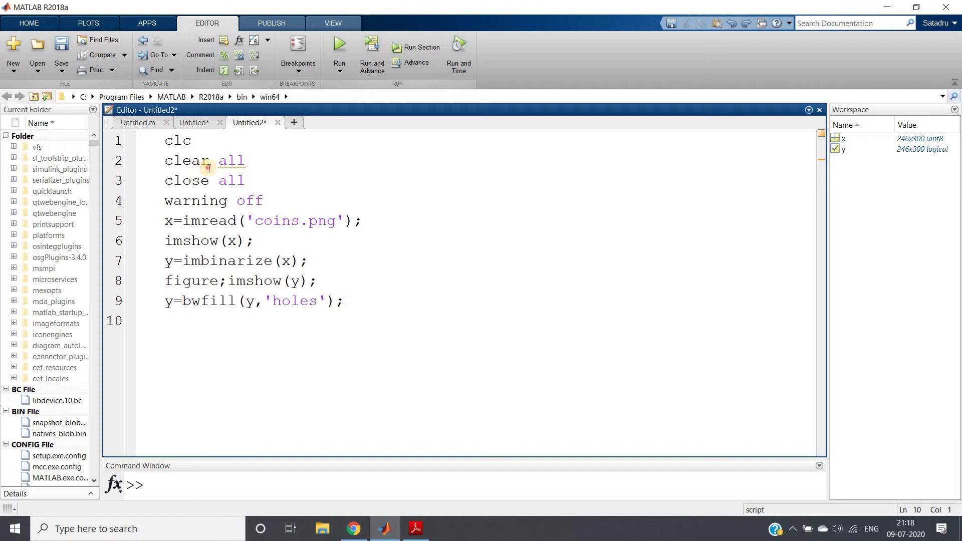
Step: Select the four setup lines: clc, clear all, close all and warning off
left_click_drag(274, 200, 159, 135)
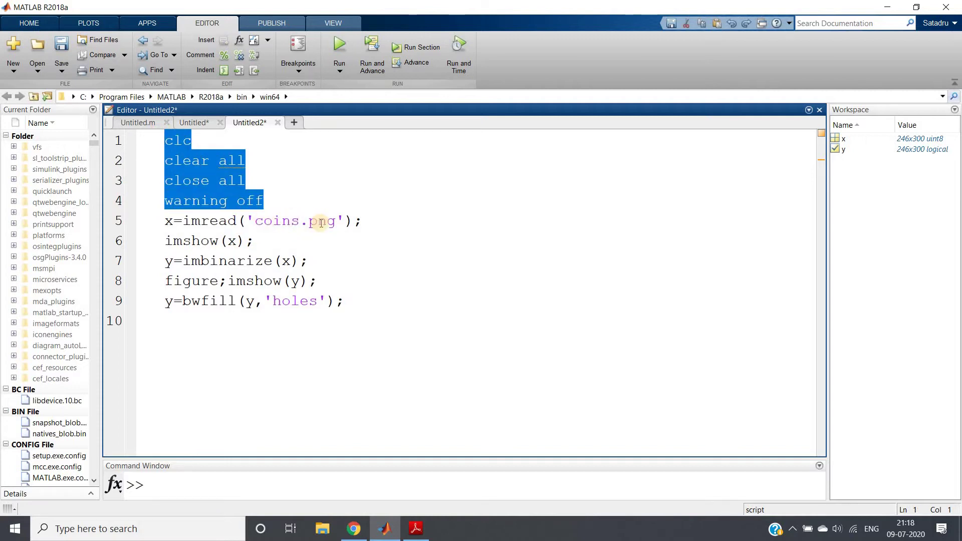
Step: Evaluate the selected setup lines to clear the workspace and close figures
right_click(214, 193)
left_click(221, 201)
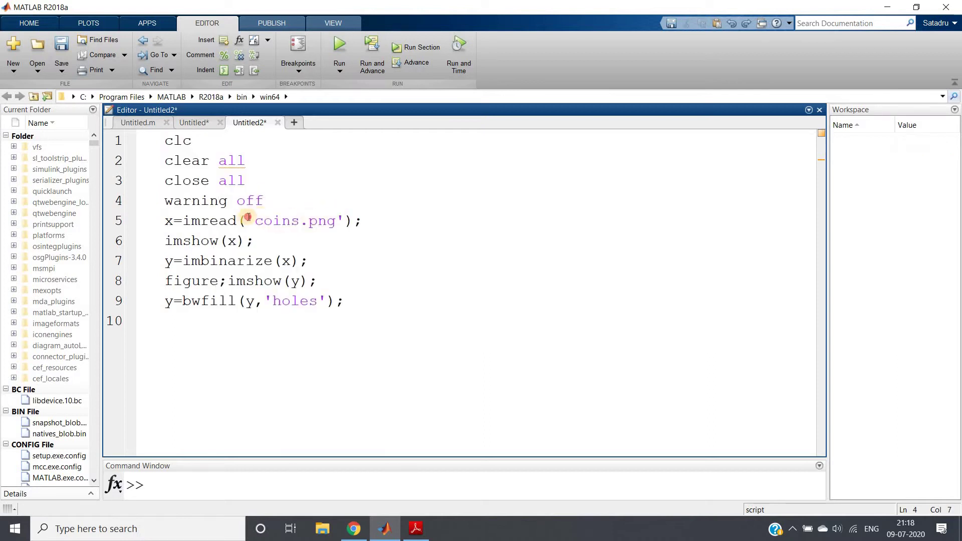
left_click(392, 216, "shift")
Step: Evaluate lines 1–6 to load coins.png into x, view it full-screen, then close it
left_click_drag(255, 241, 192, 181)
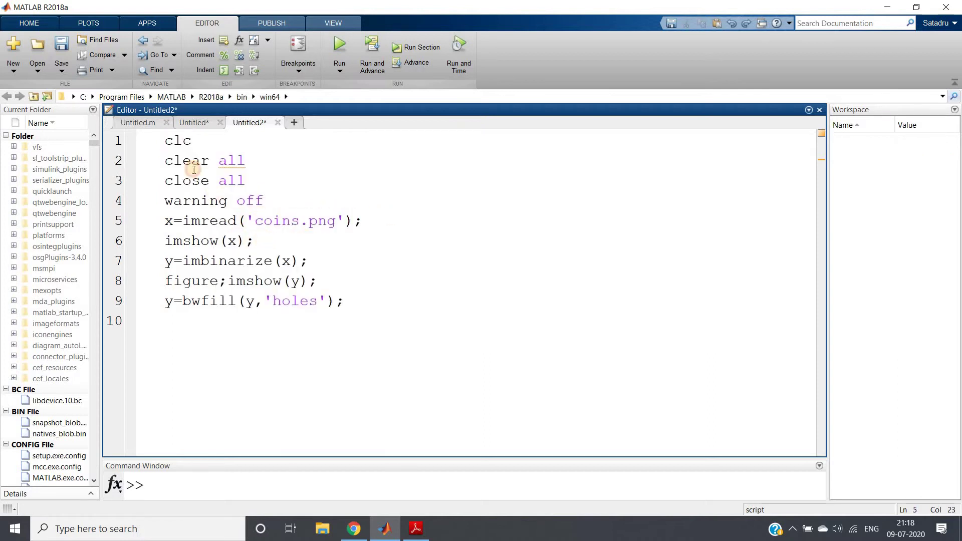
left_click_drag(164, 140, 165, 140)
right_click(176, 155)
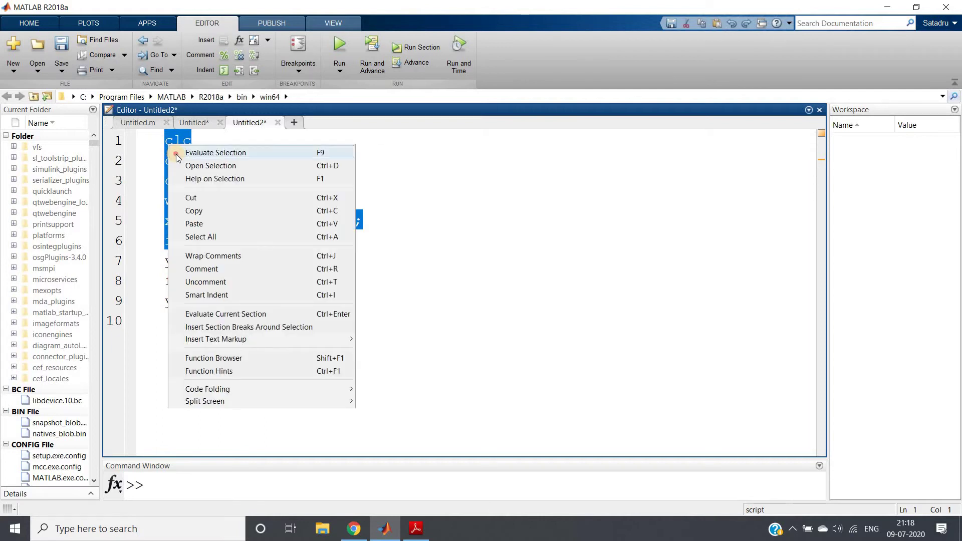
left_click(176, 155)
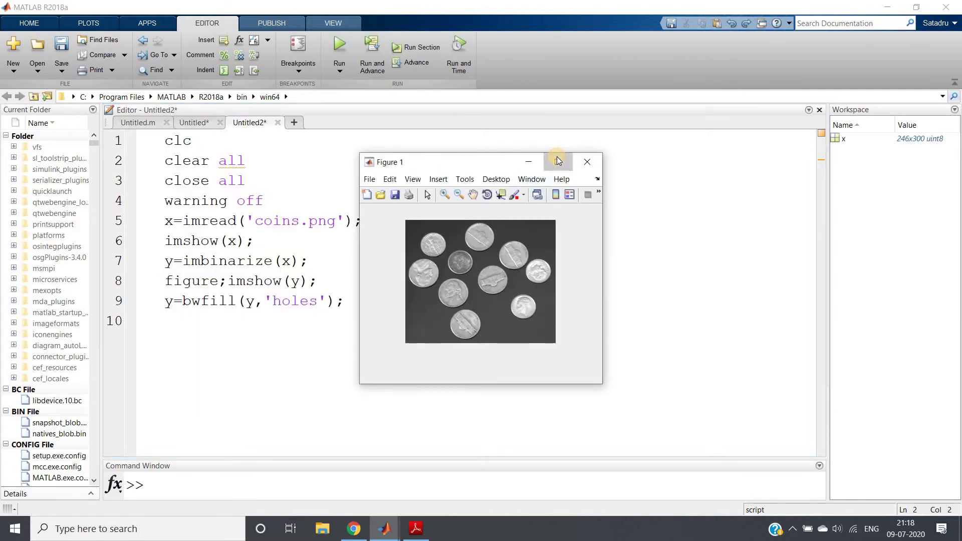
left_click(556, 161)
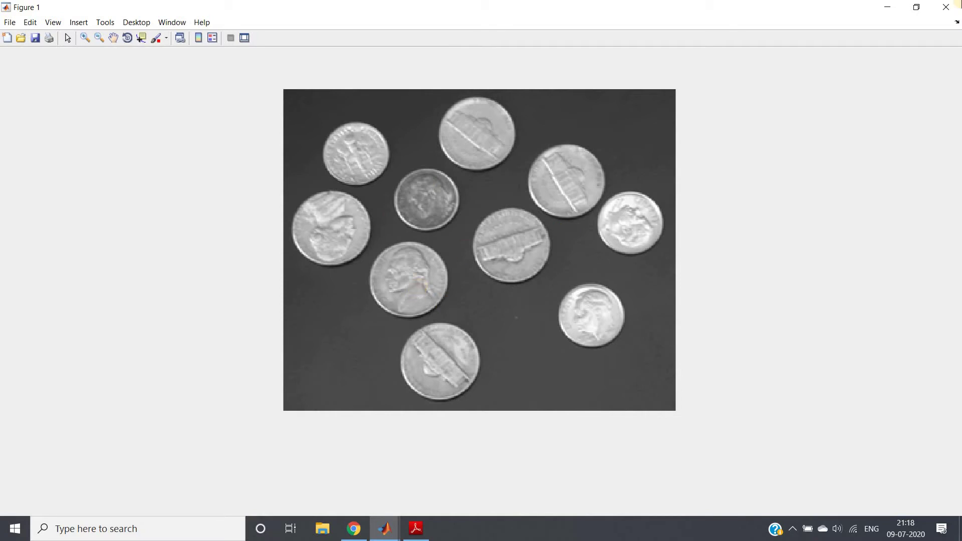
key("alt+F4")
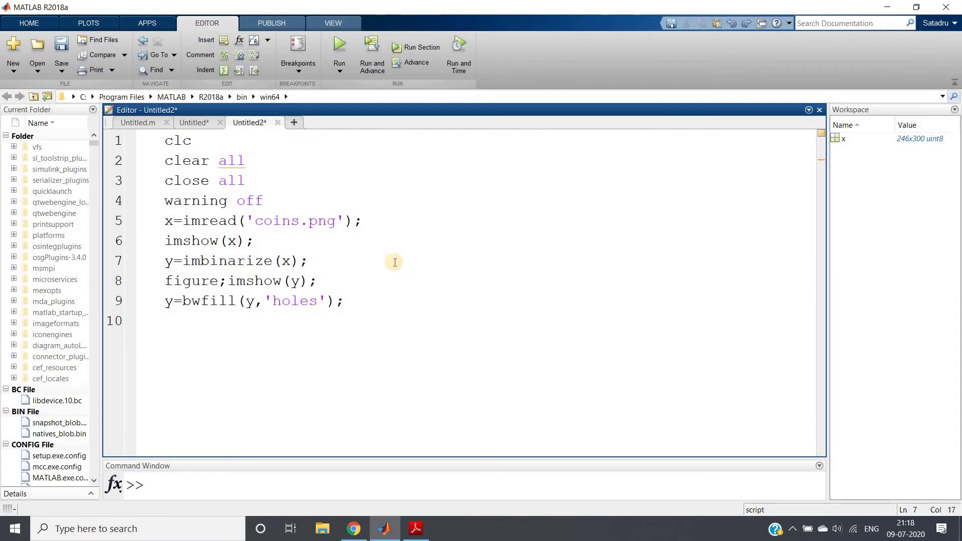
Step: Inspect the imbinarize call on line 7 and highlight every use of y
left_click_drag(183, 260, 319, 258)
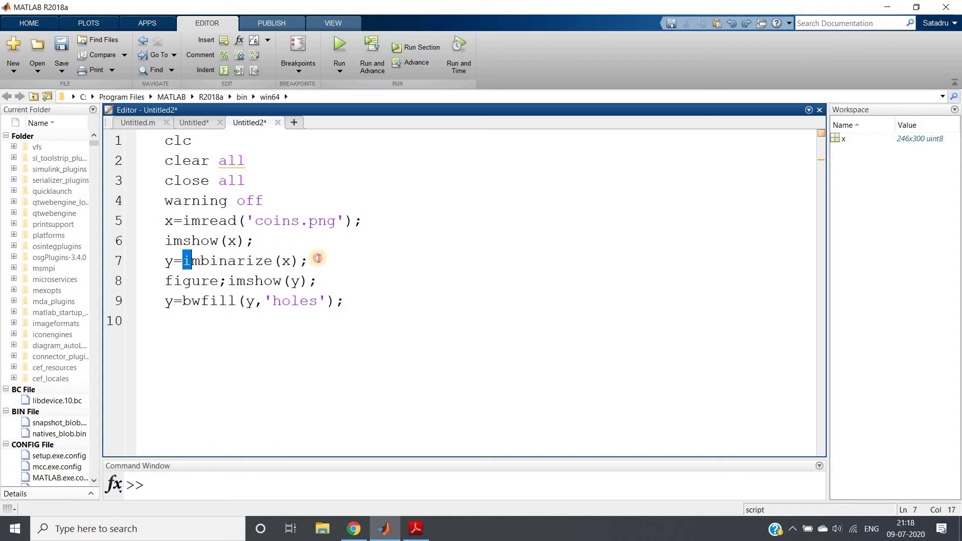
left_click(203, 261)
double_click(169, 261)
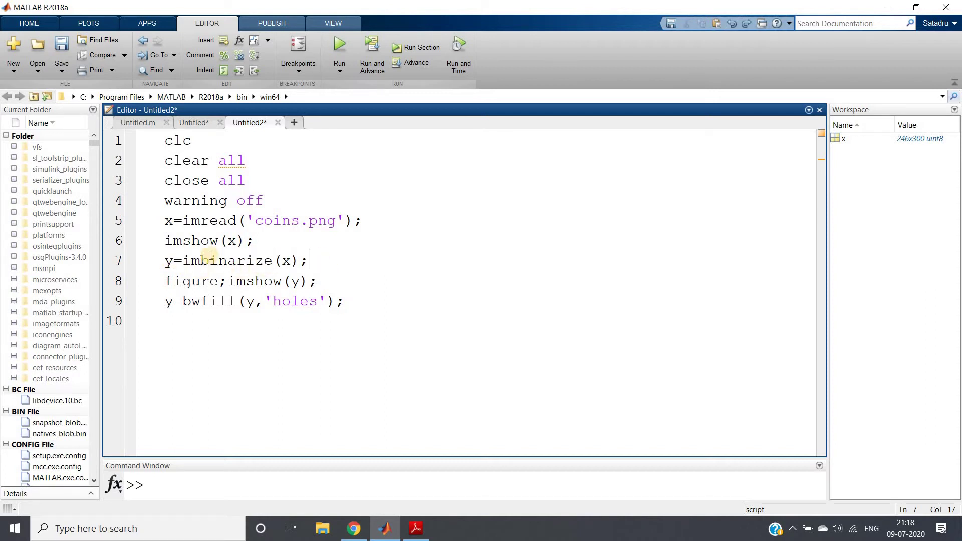
left_click(327, 281)
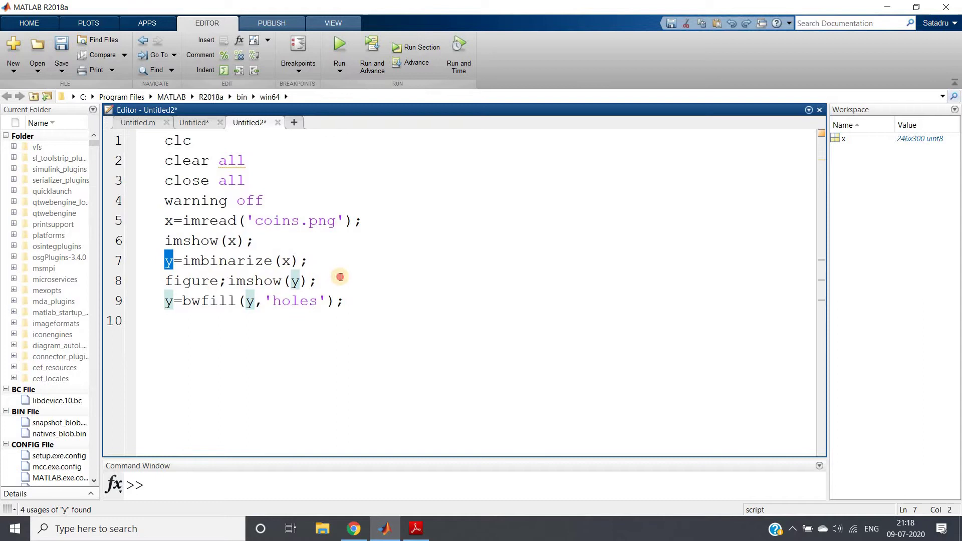
Step: Evaluate lines 1–8 and move the binary figure aside to reveal the original
left_click(158, 140, "shift")
right_click(188, 165)
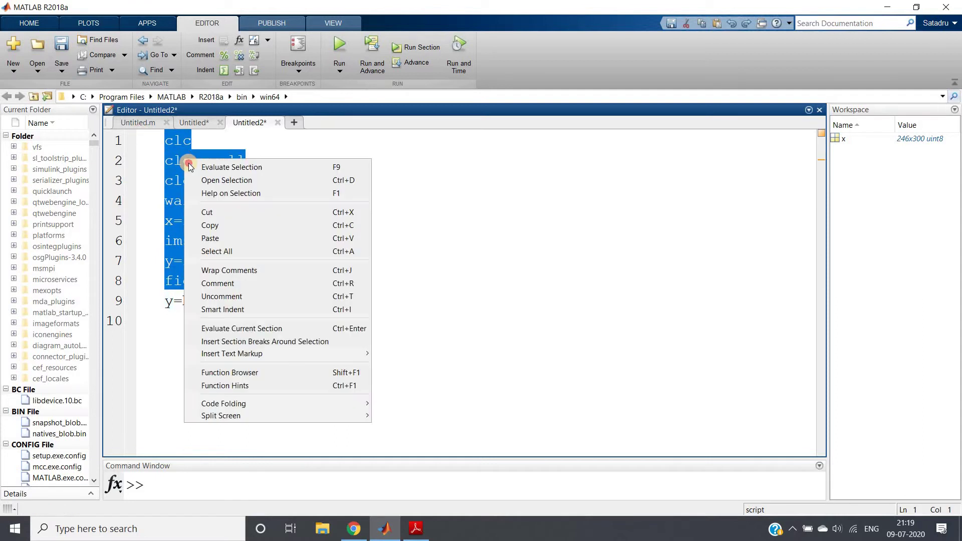
left_click(188, 167)
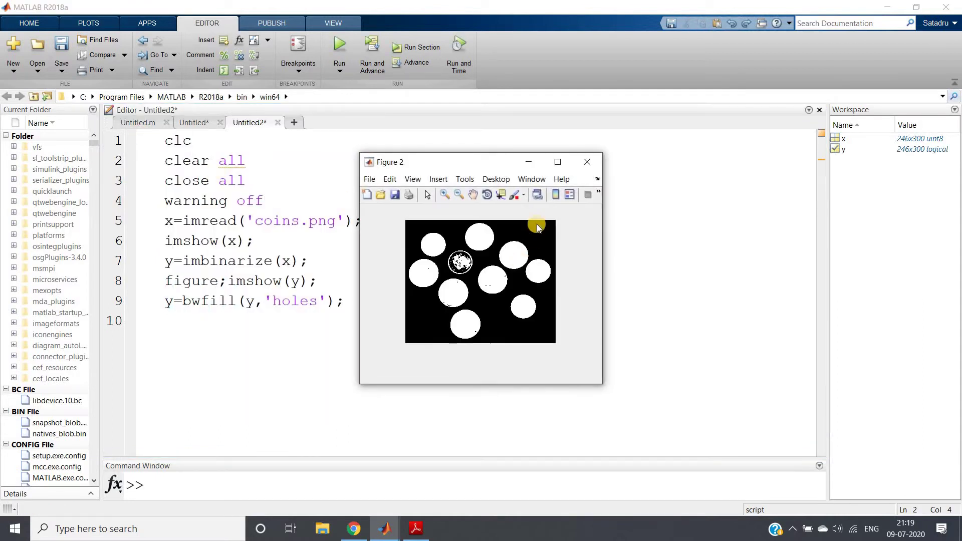
left_click_drag(467, 163, 670, 184)
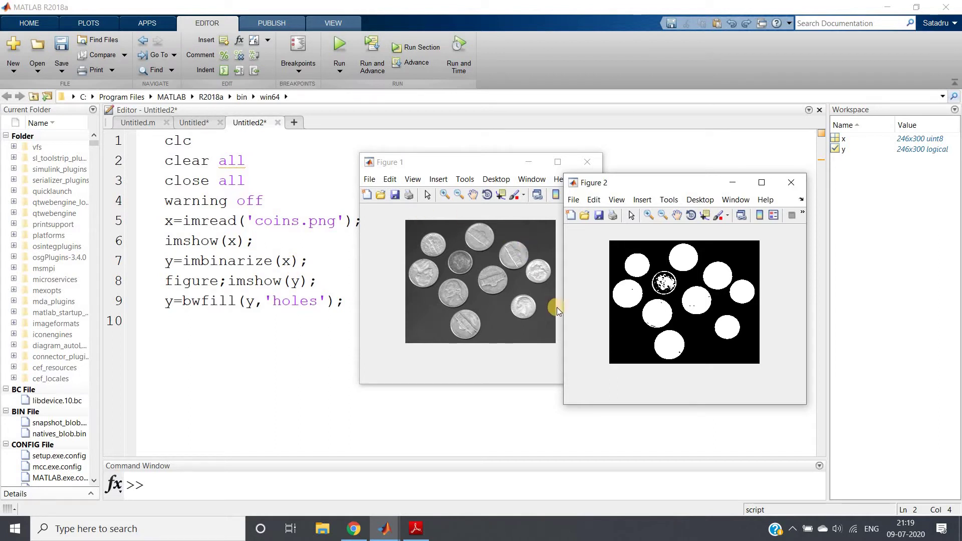
Step: Maximize the binary figure, zoom in on regions and the hollow speckled coin, then close it
left_click(760, 182)
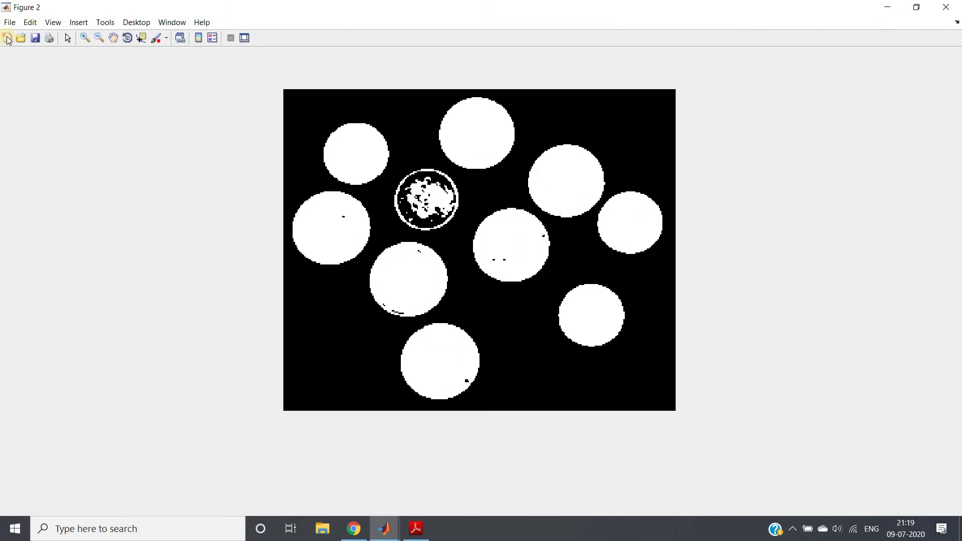
left_click(84, 38)
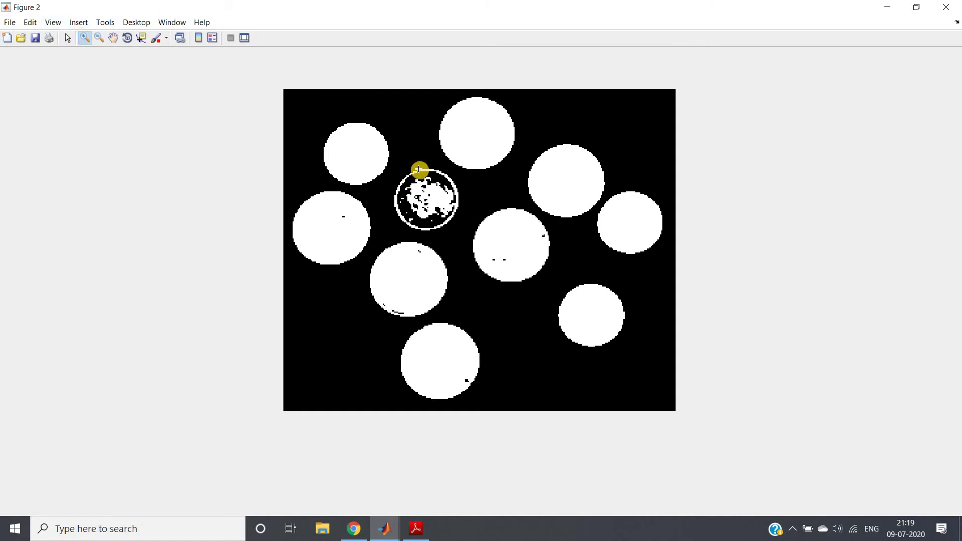
left_click_drag(478, 248, 520, 279)
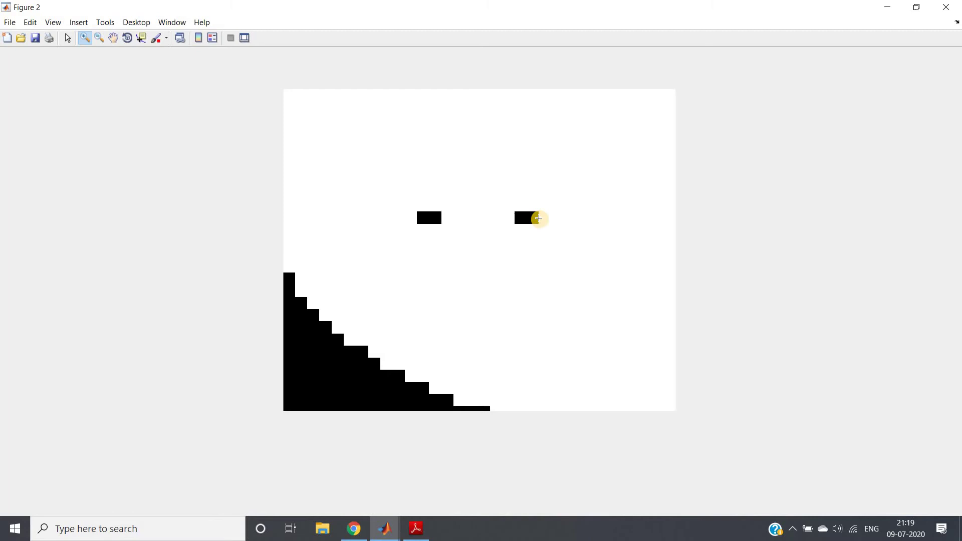
double_click(466, 227)
left_click_drag(393, 164, 463, 238)
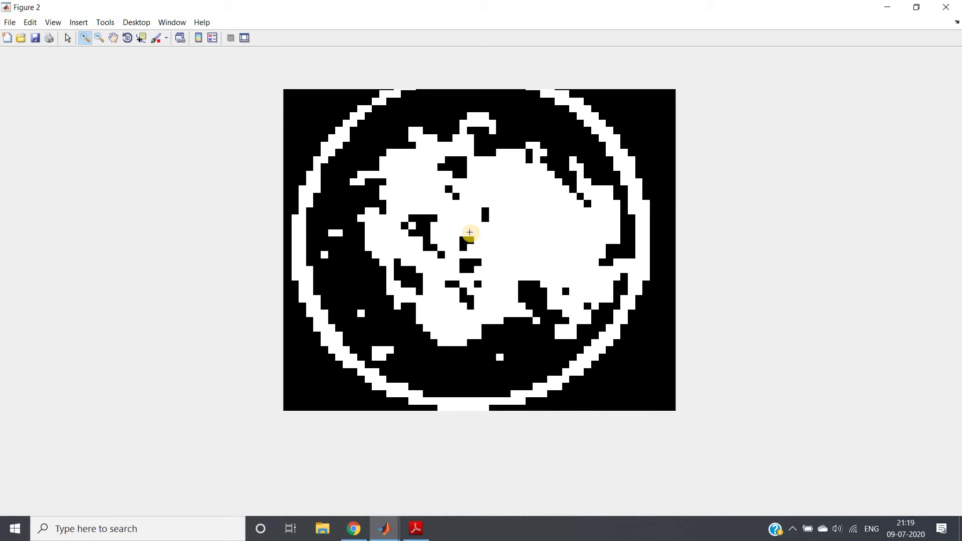
double_click(469, 232)
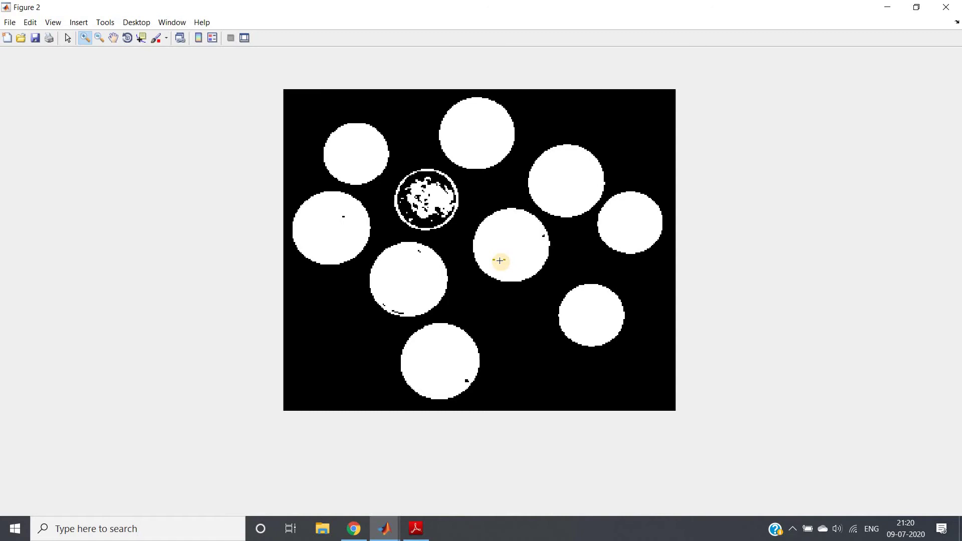
left_click(946, 7)
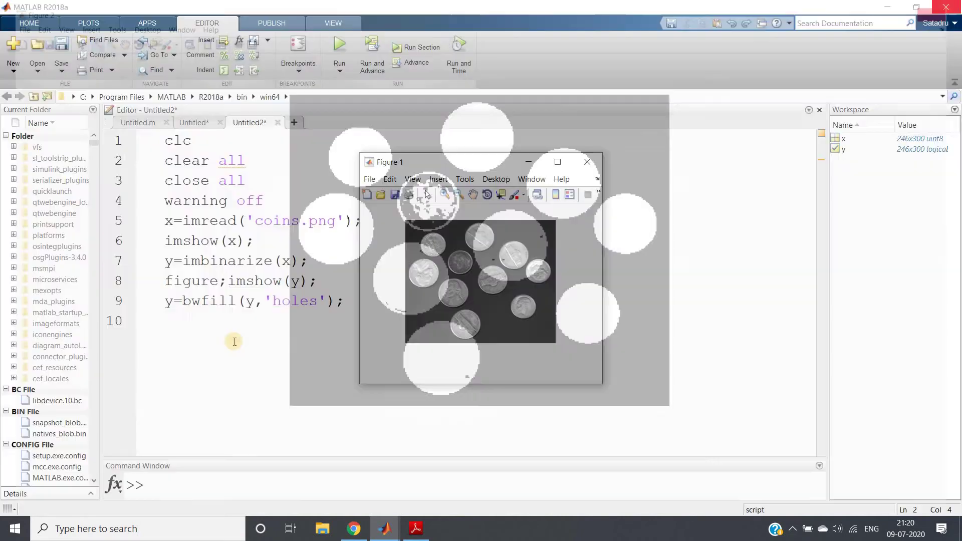
Step: Close the grayscale figure, highlight bwfill, y and 'holes' on line 9, then select all code
left_click(592, 156)
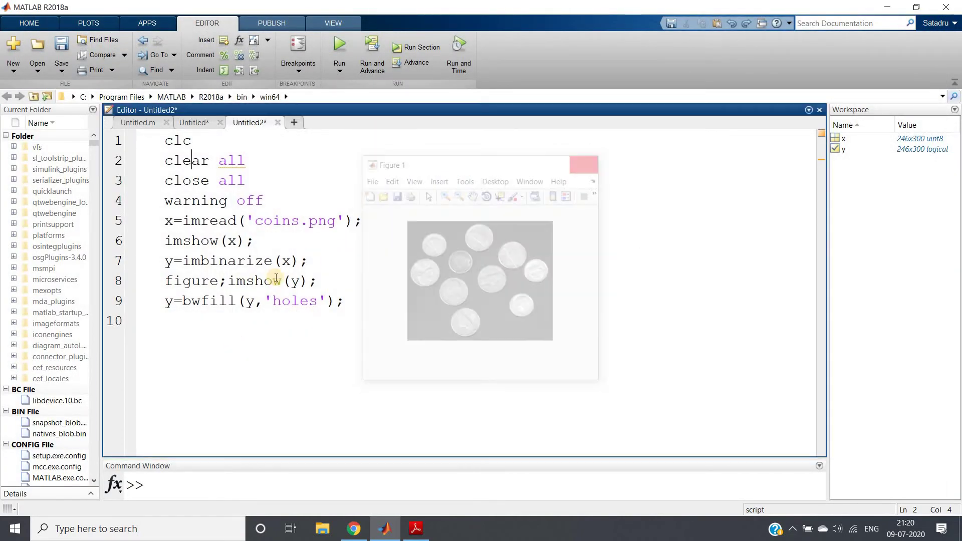
left_click_drag(183, 300, 210, 301)
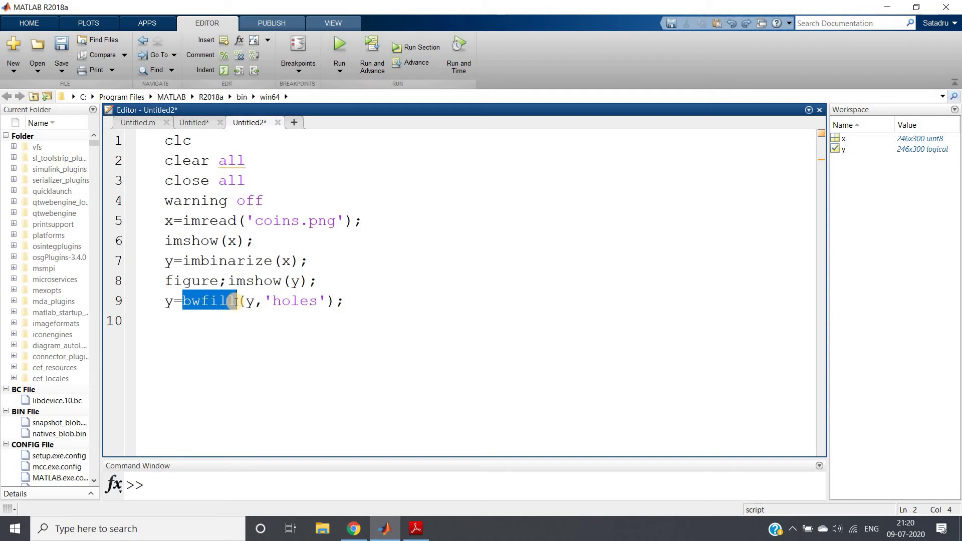
left_click(237, 301)
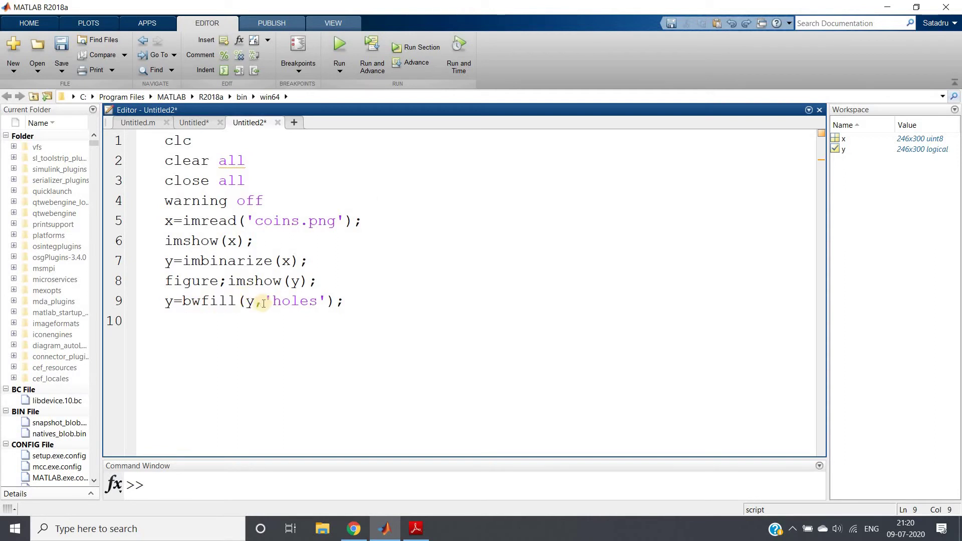
left_click_drag(256, 300, 245, 301)
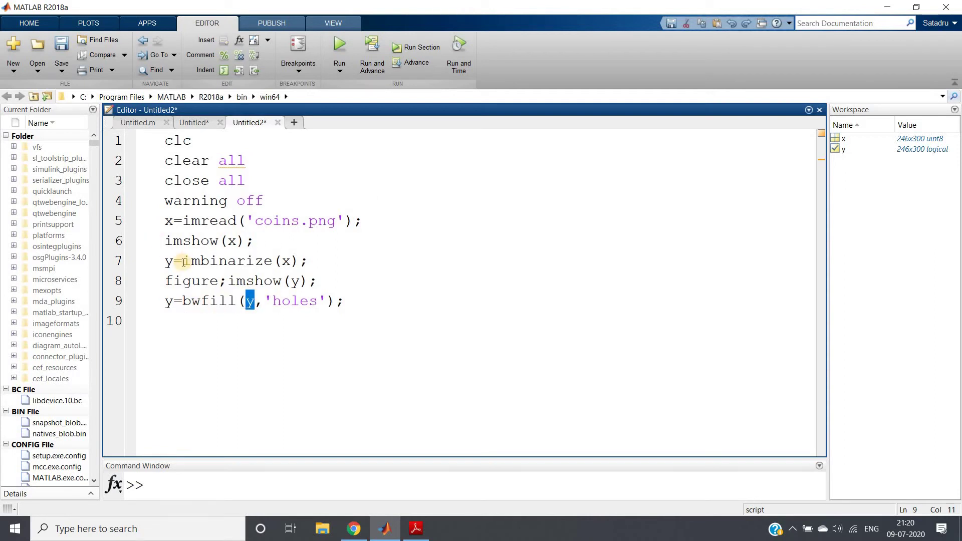
left_click(264, 301)
left_click_drag(315, 301, 328, 301)
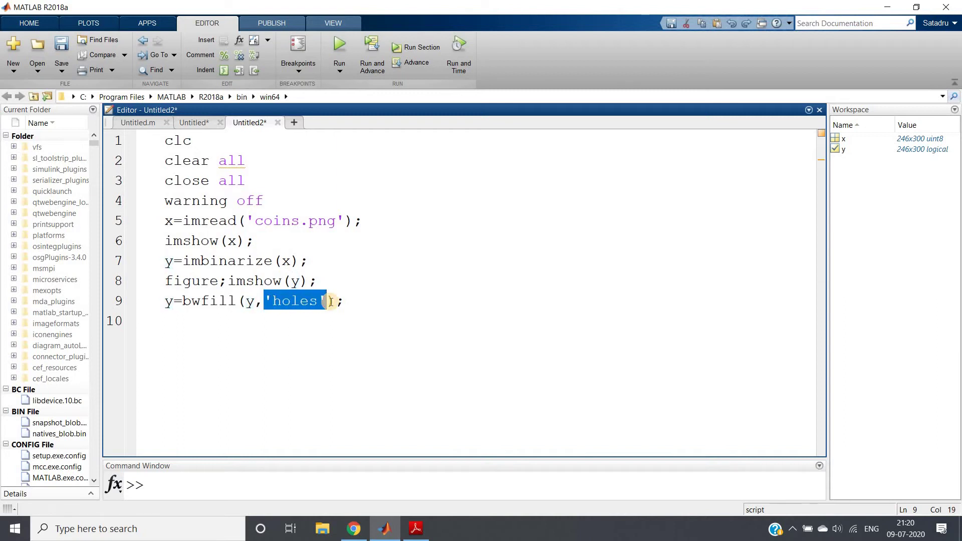
left_click(328, 301)
key("ctrl+a")
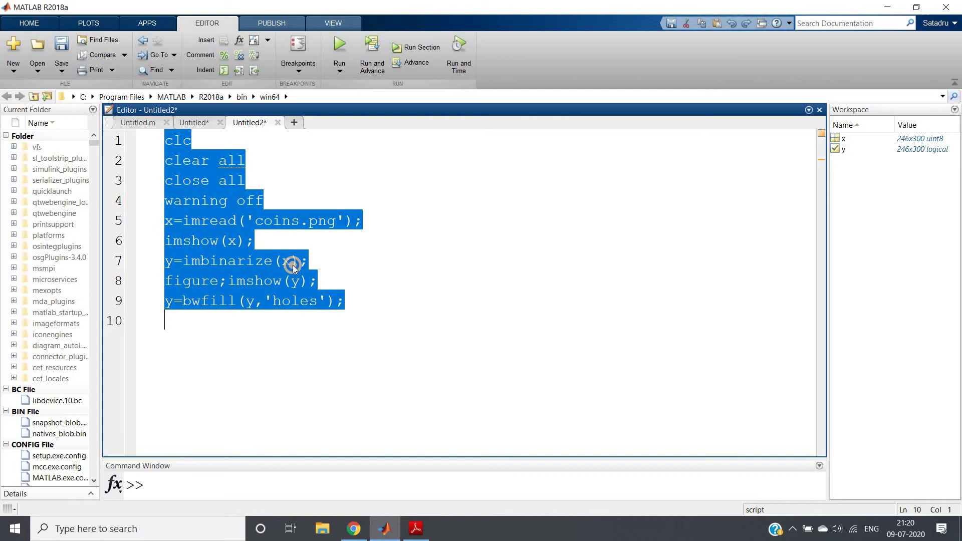
Step: Run the whole script, then close the resulting coin figures
right_click(294, 266)
left_click(302, 275)
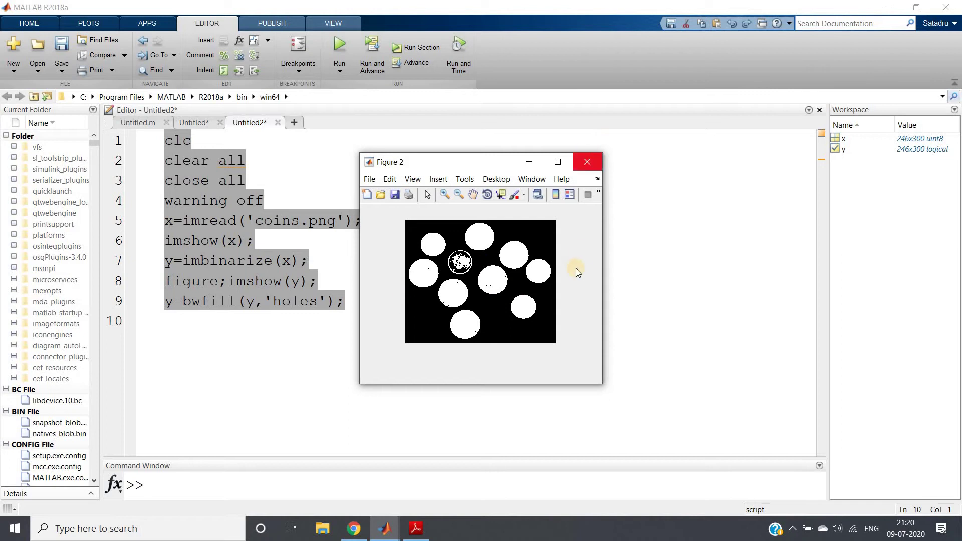
left_click(587, 162)
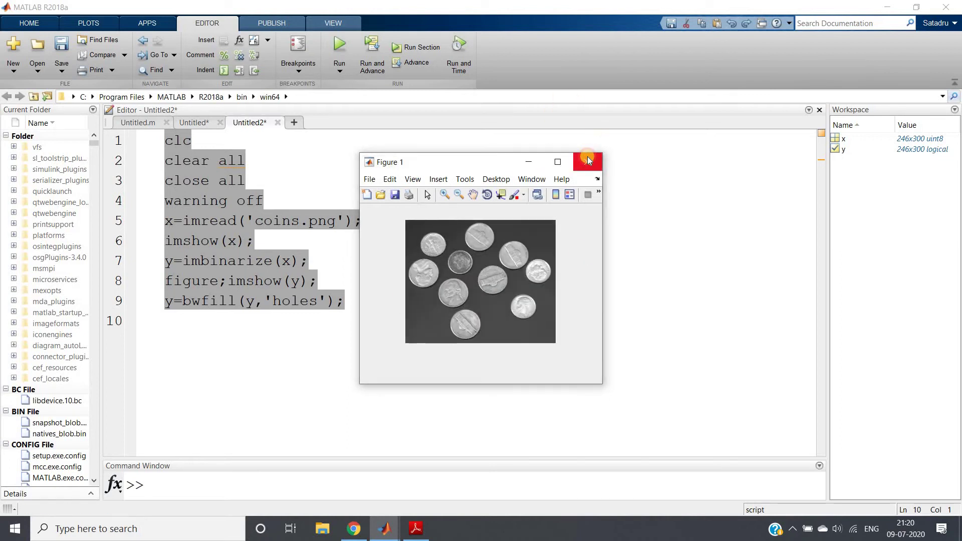
Step: Add line 10, figure;imshow(y);, after the bwfill call and select the whole script to run
left_click(366, 293)
key("Return")
type("fig")
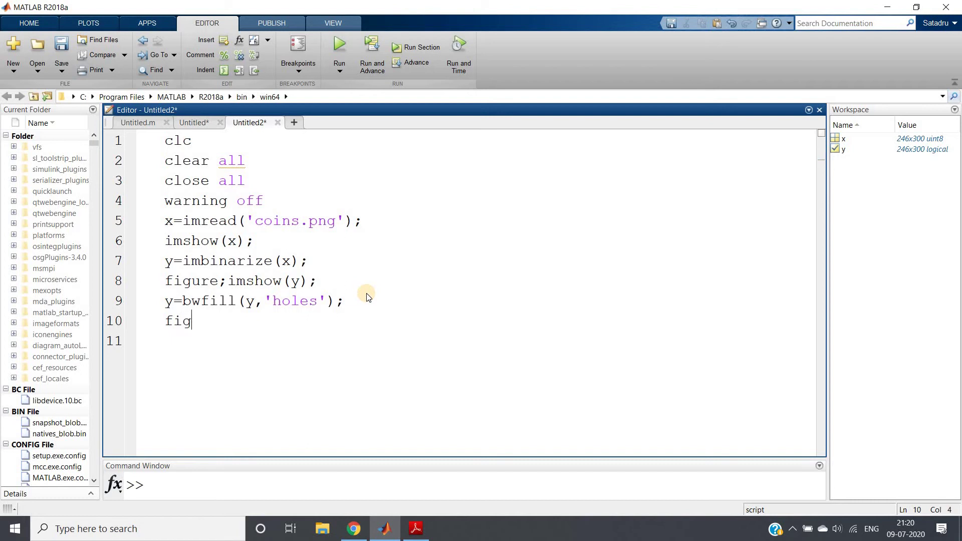
type("ure;imshow(y")
type(");")
key("ctrl+a")
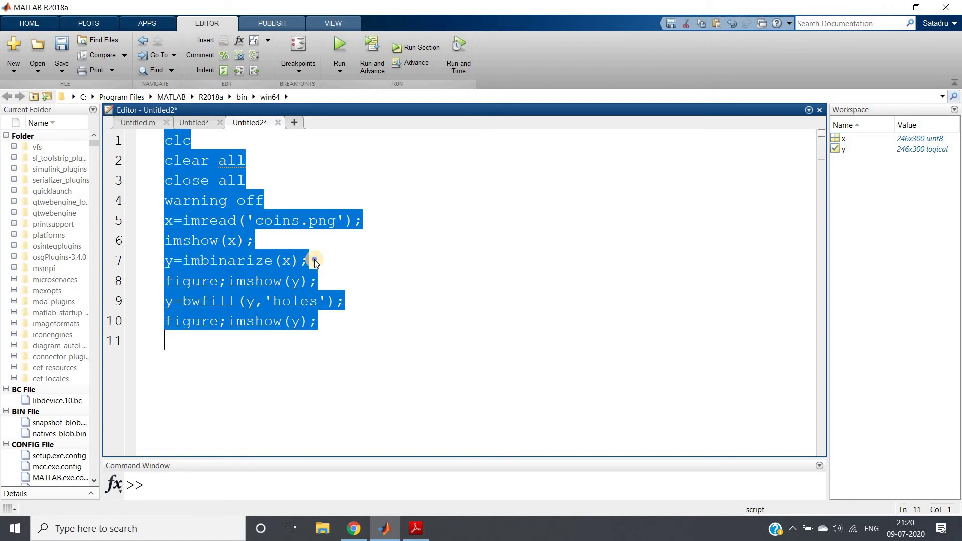
right_click(316, 261)
left_click(360, 268)
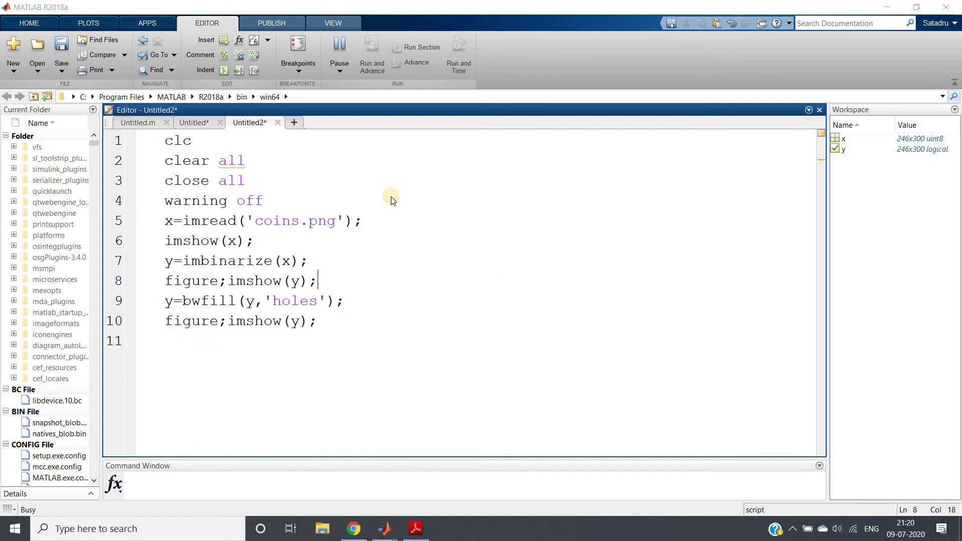
left_click_drag(541, 175, 780, 218)
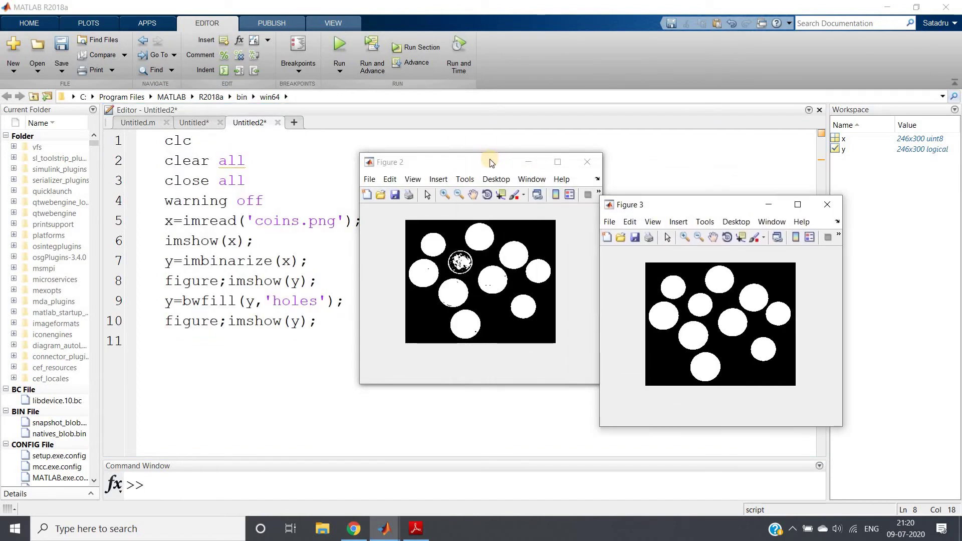
mouse_move(531, 162)
left_mouse_down()
mouse_move(181, 237)
mouse_move(225, 236)
left_mouse_up()
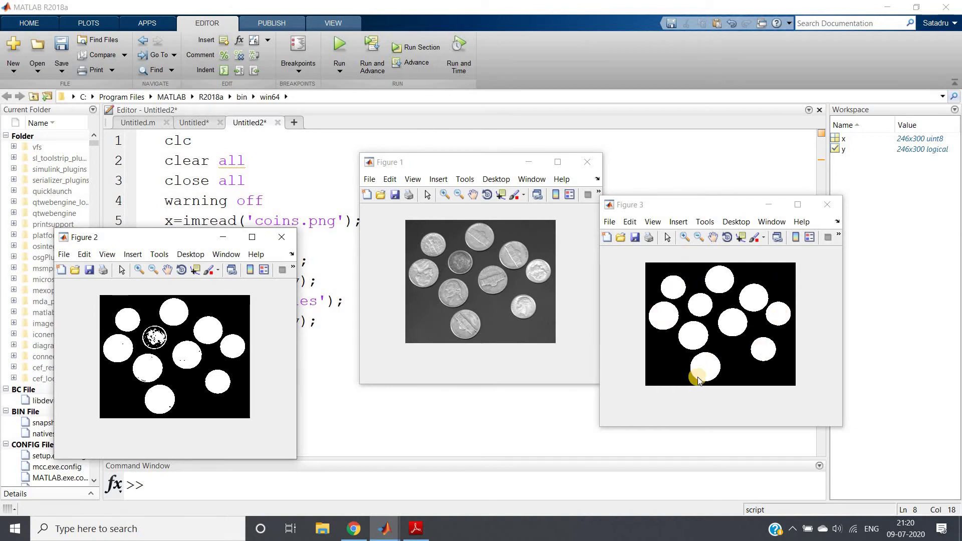
left_click(797, 205)
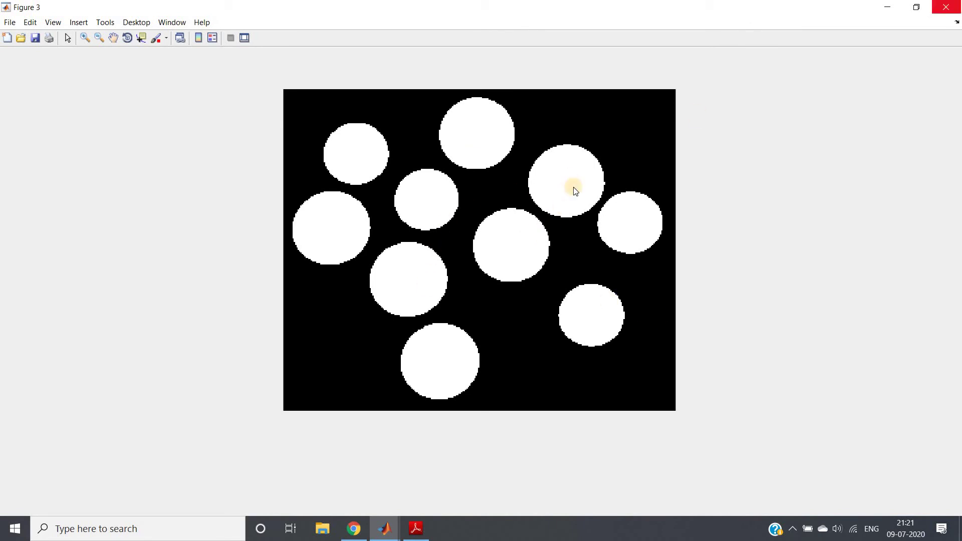
left_click(945, 7)
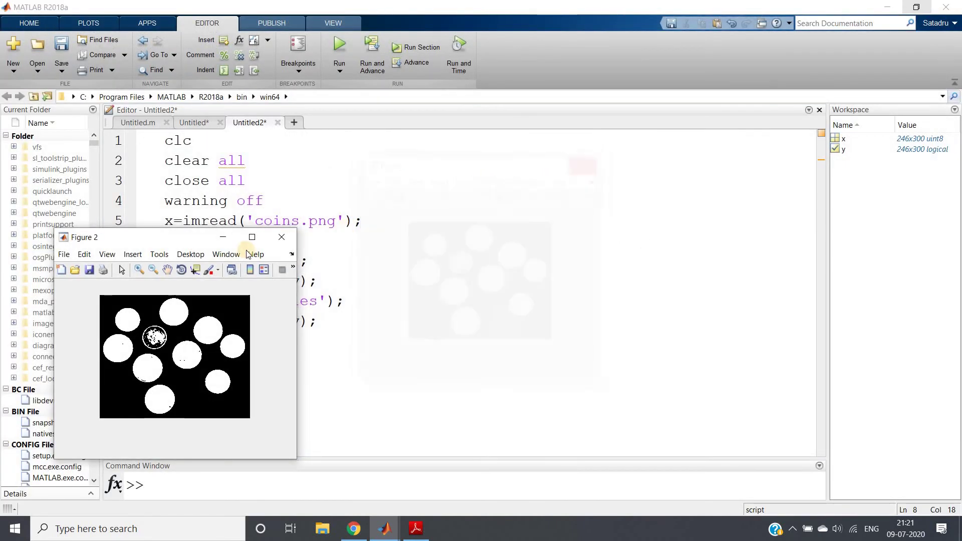
Step: Close the coin figures, enlarge the Command Window and run help bwfill
left_click(281, 236)
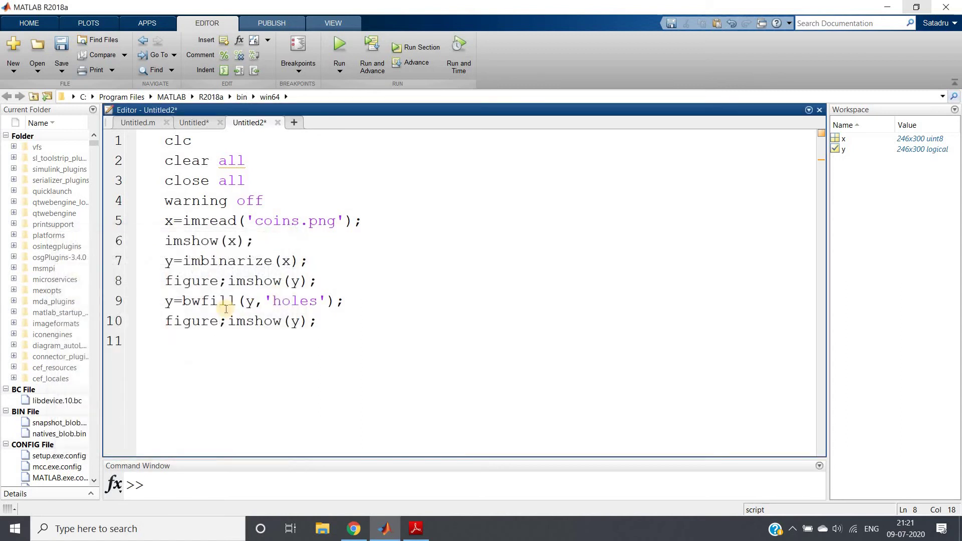
left_click_drag(183, 300, 238, 301)
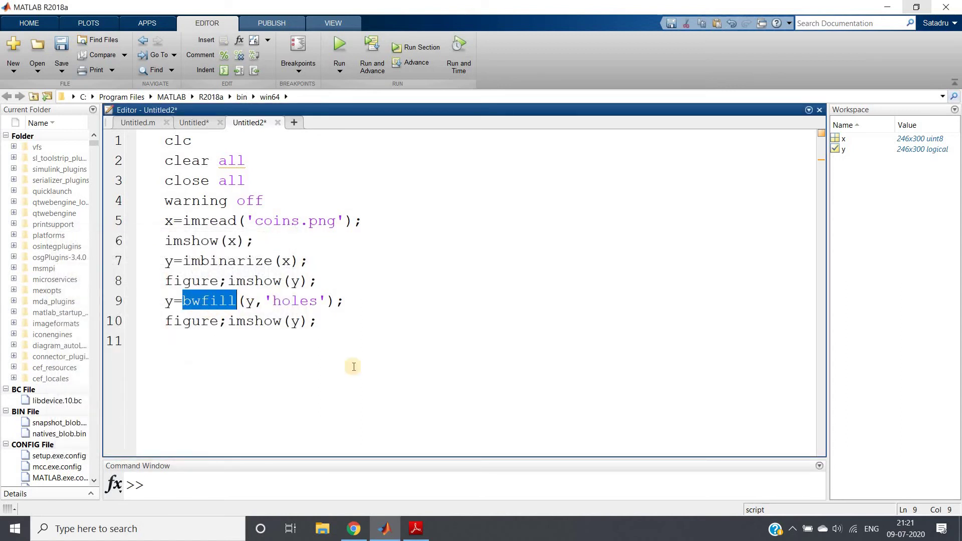
key("Right")
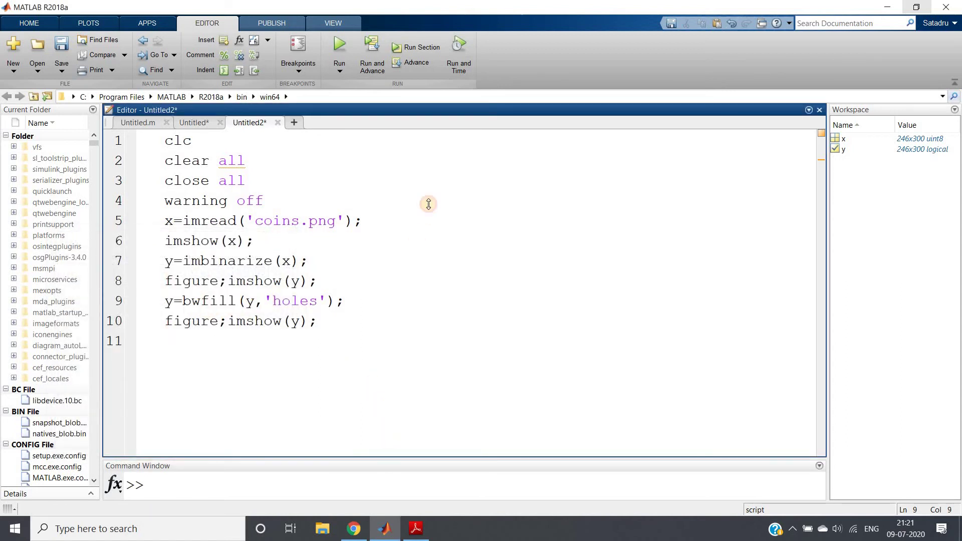
left_click_drag(388, 459, 429, 202)
left_click(361, 301)
type("hel")
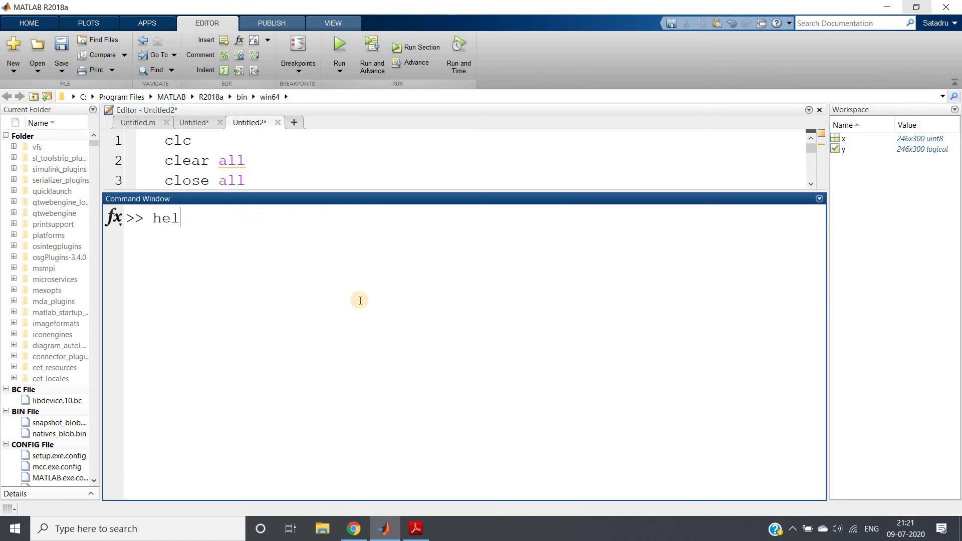
type("p")
type(" bw")
type("fill")
key("Return")
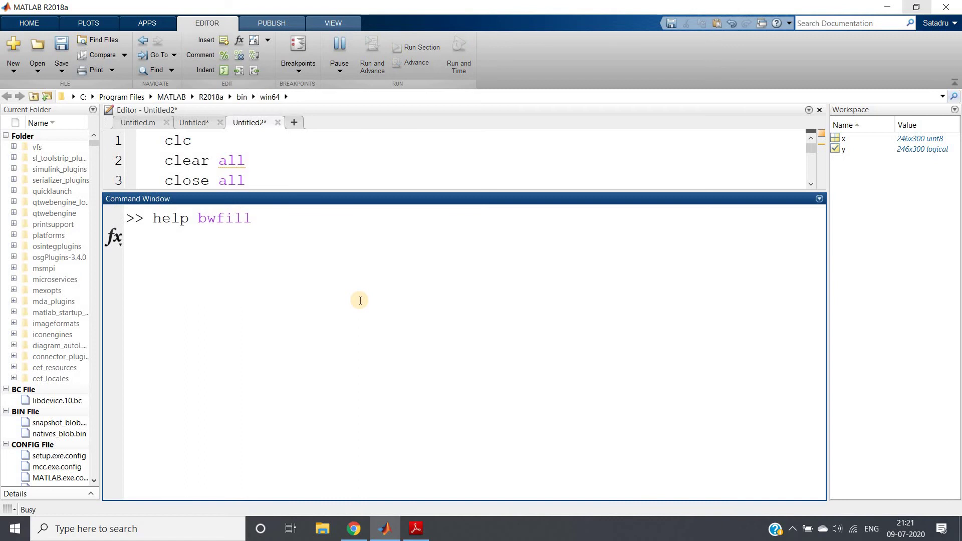
scroll(360, 301, "up", 10)
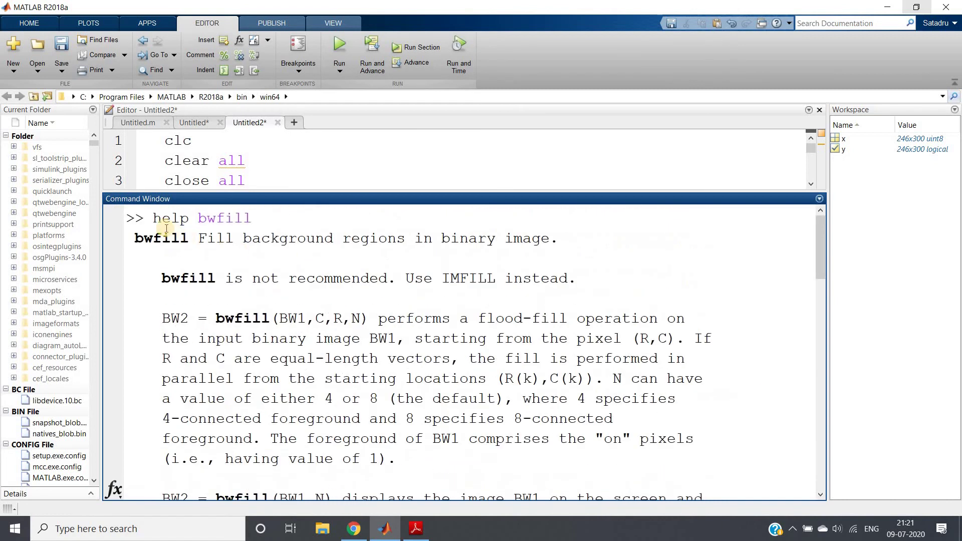
left_click_drag(154, 218, 252, 219)
Step: Highlight the note recommending IMFILL, then shrink the Command Window back down
left_click(248, 225)
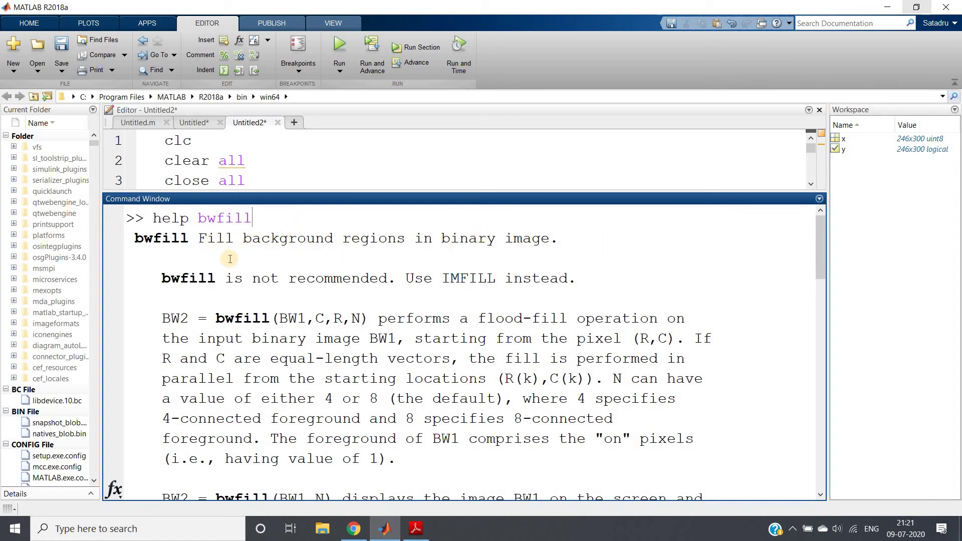
left_click_drag(154, 278, 288, 279)
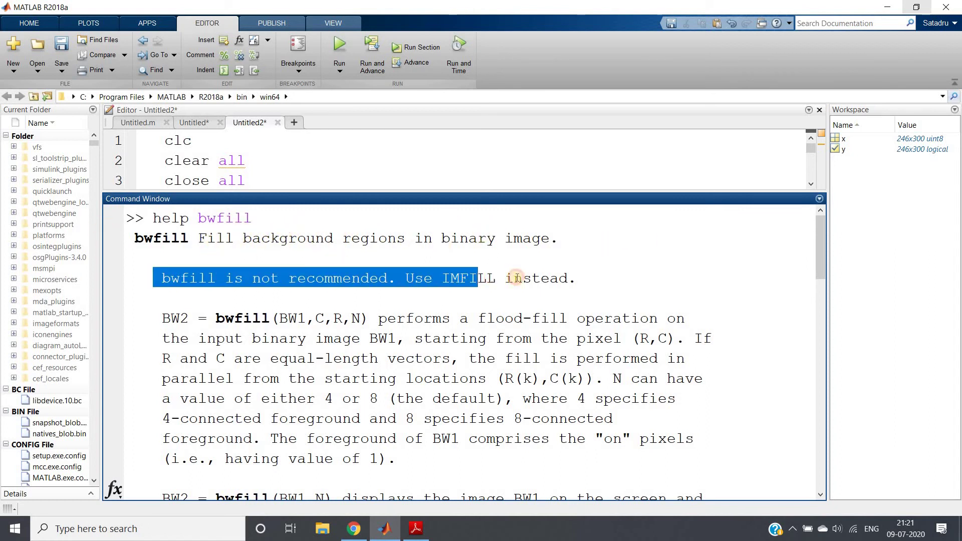
left_click_drag(457, 278, 575, 279)
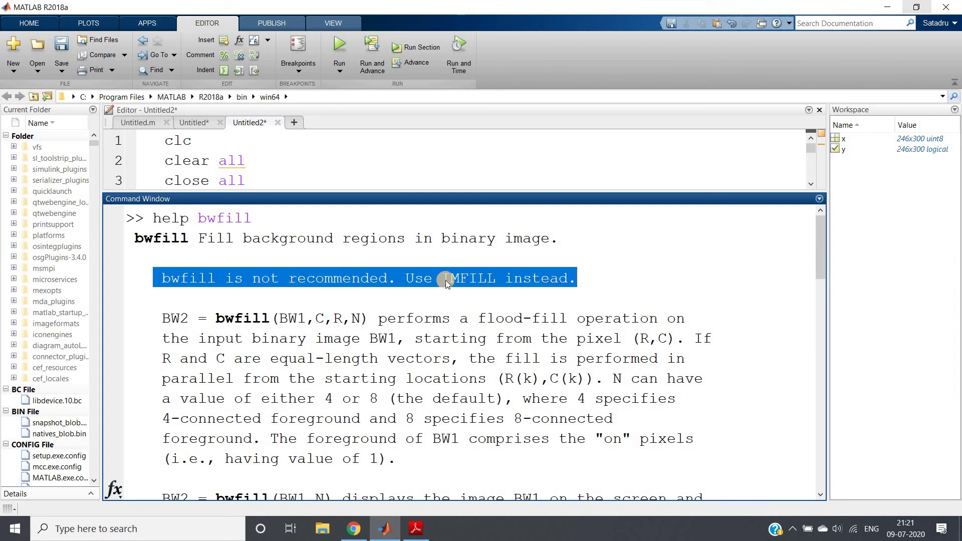
left_click(598, 280)
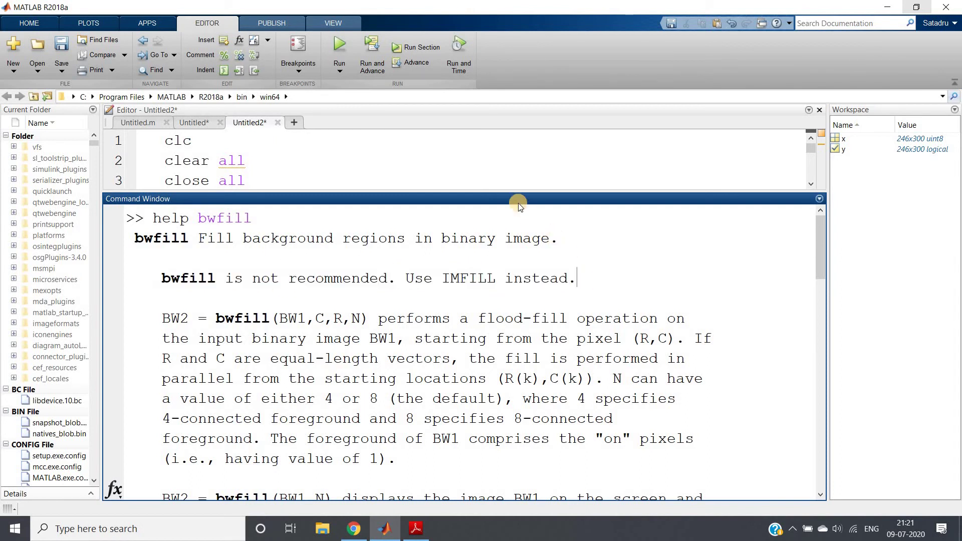
left_click_drag(496, 194, 511, 436)
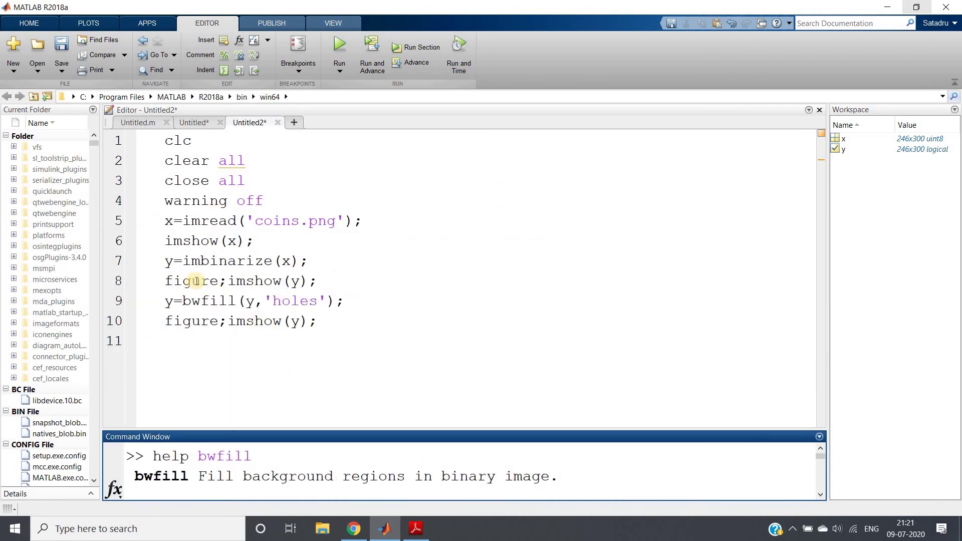
Step: Change bwfill to imfill on line 9 and select the whole script
left_click(200, 301)
key("BackSpace")
key("BackSpace")
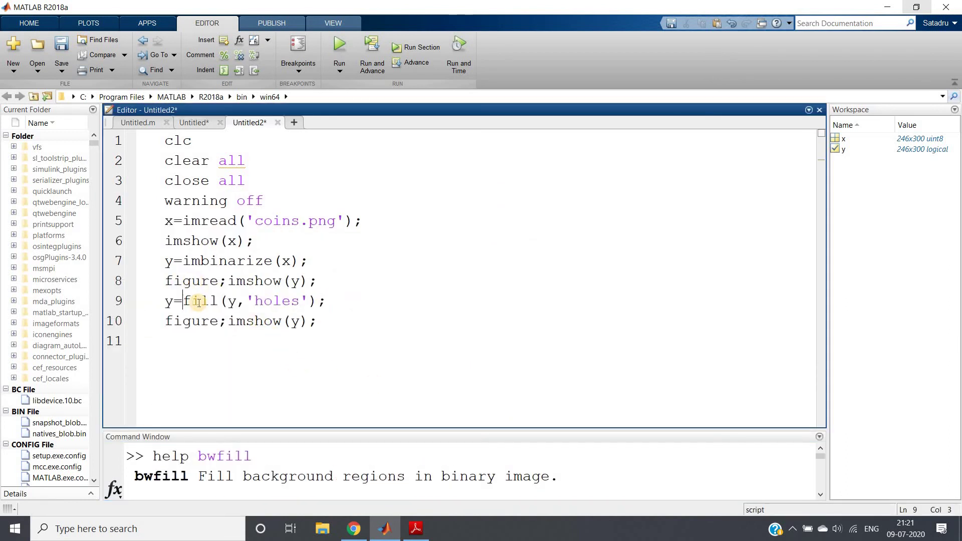
type("im")
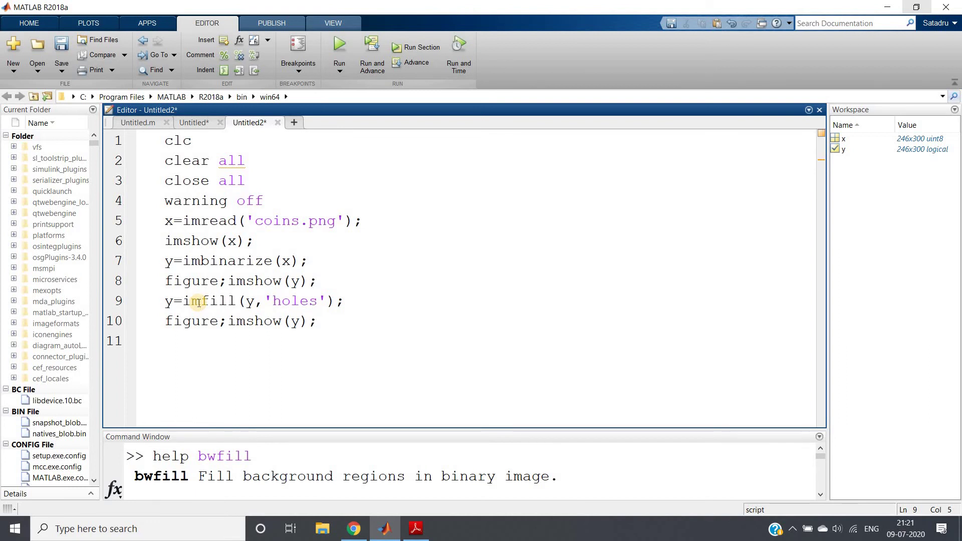
key("ctrl+a")
Step: Evaluate the imfill script, spread the three coin figures apart, then return to the editor
right_click(240, 204)
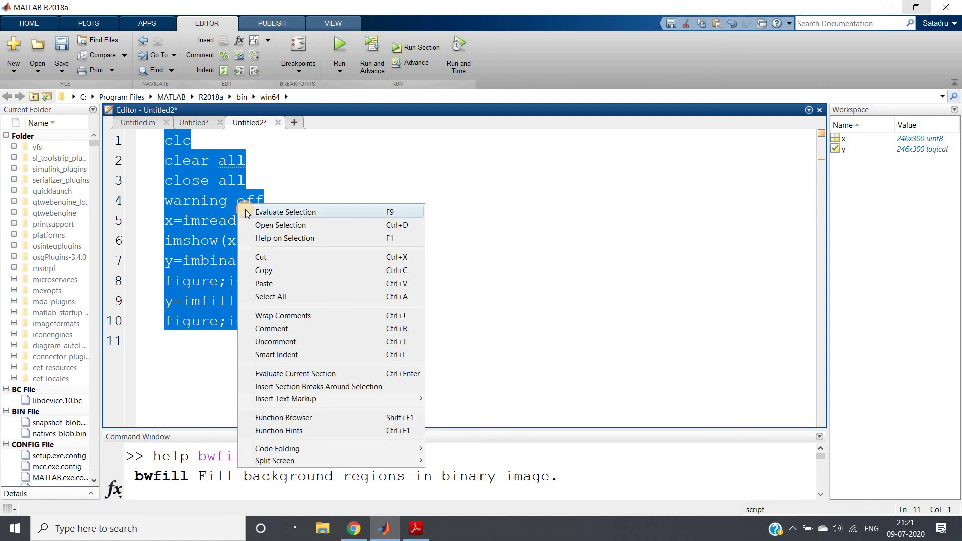
left_click(285, 212)
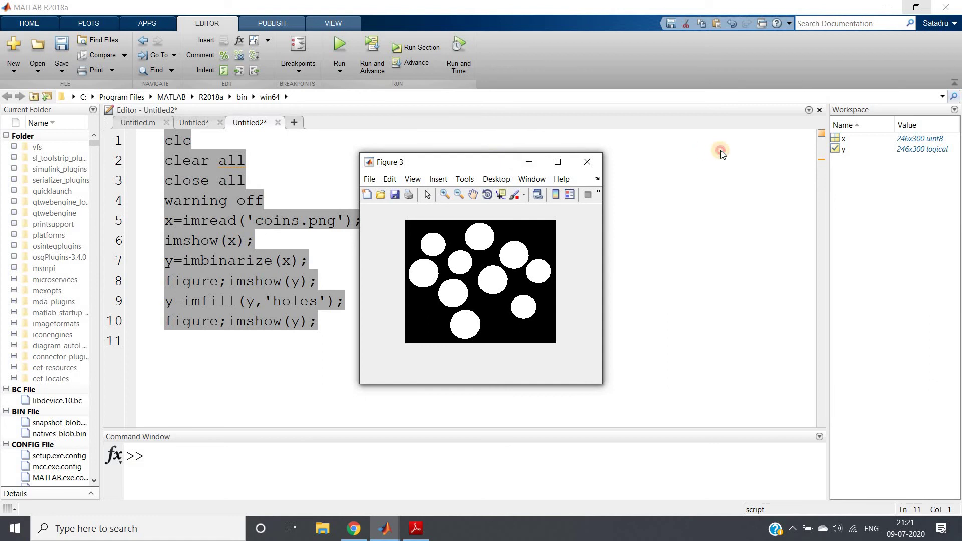
left_click_drag(495, 163, 720, 153)
left_click_drag(466, 162, 214, 197)
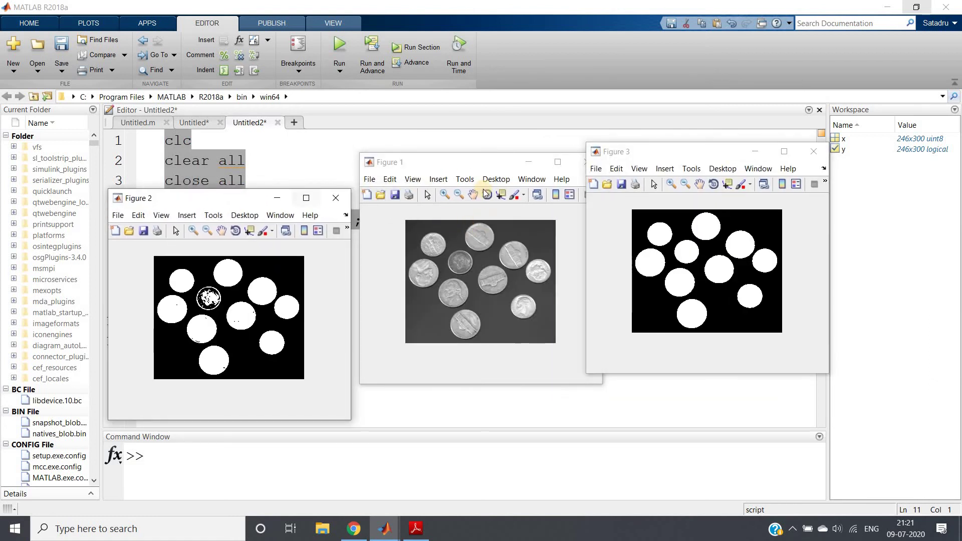
left_click_drag(470, 162, 455, 126)
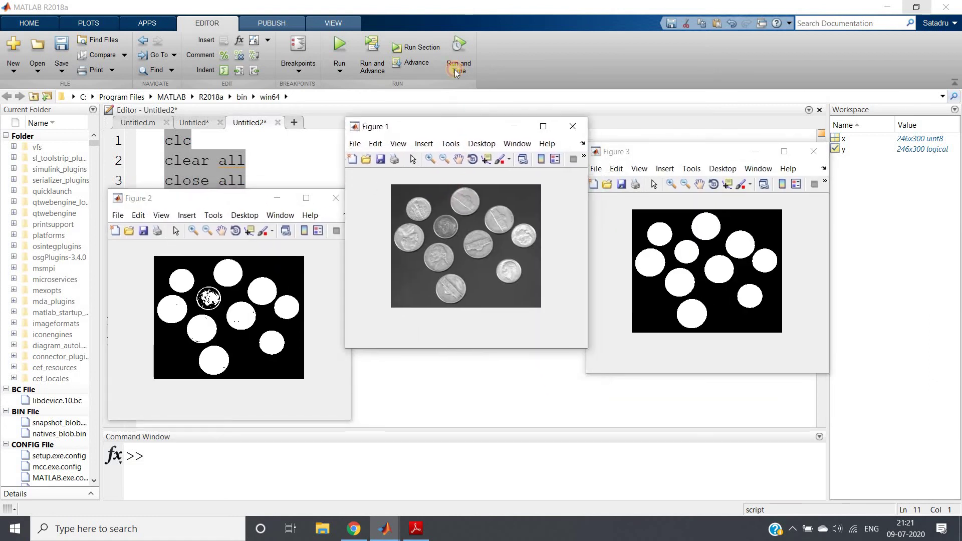
left_click_drag(456, 72, 452, 23)
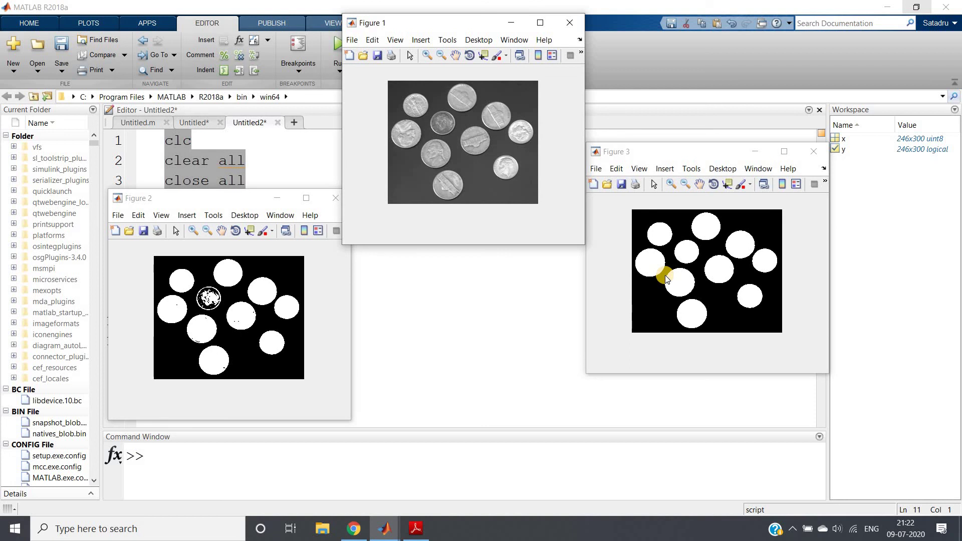
left_click(453, 332)
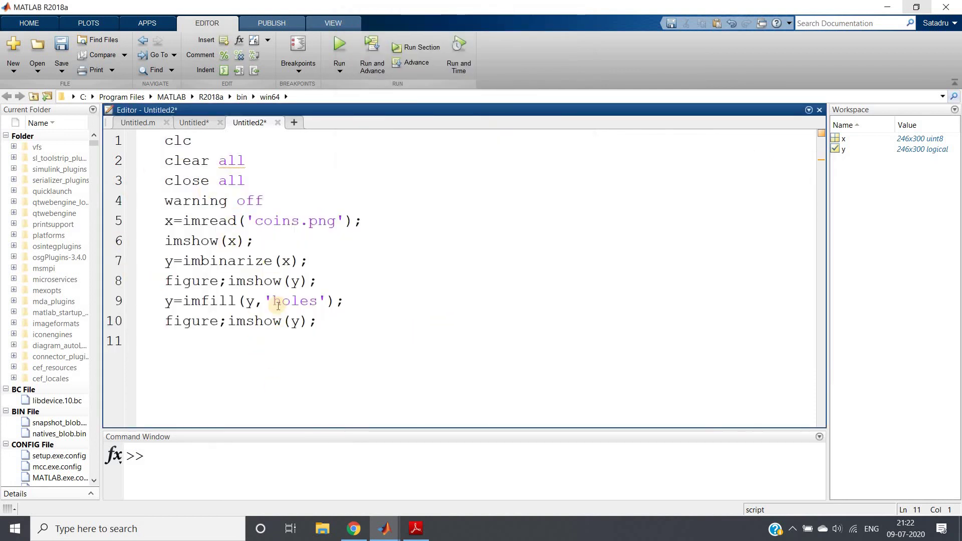